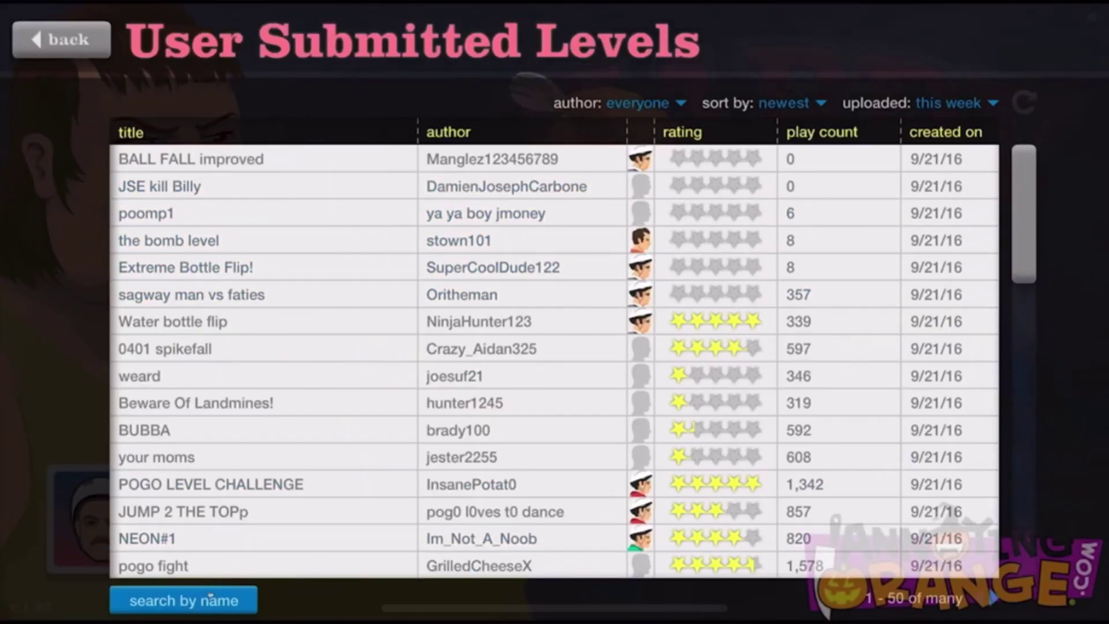
- Search the user-submitted levels by name for 'horror'
{"action": "left_click", "coordinate": [211, 600]}
{"action": "type", "text": "horror"}
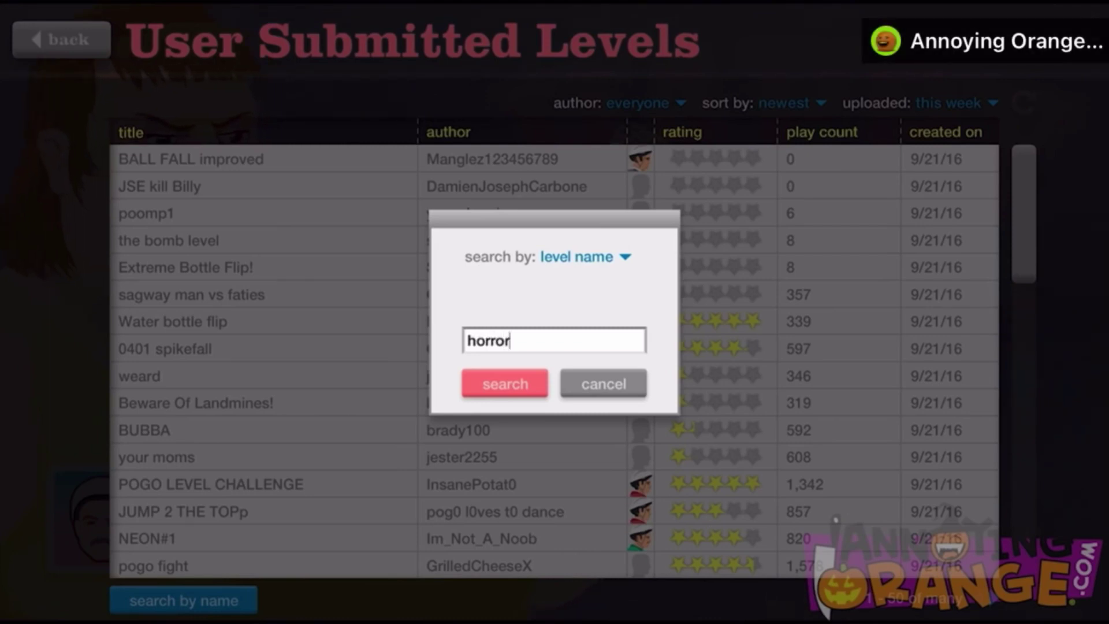
{"action": "left_click", "coordinate": [485, 388]}
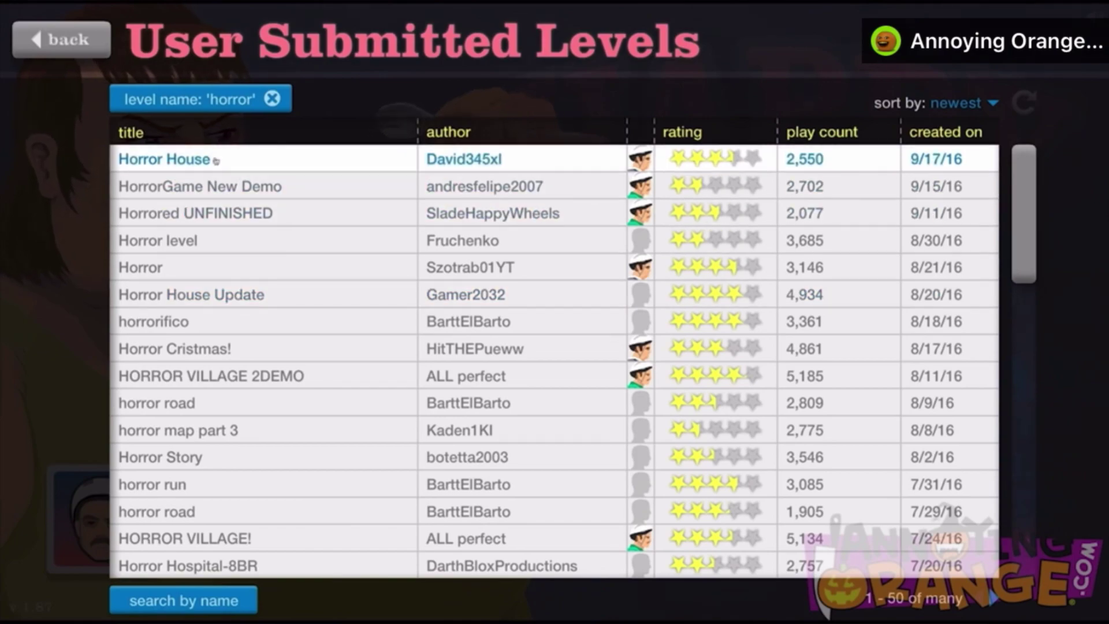
- Play Horror House on the segway until the rider dies, then exit to the level list
{"action": "left_click", "coordinate": [485, 159]}
{"action": "left_click", "coordinate": [807, 209]}
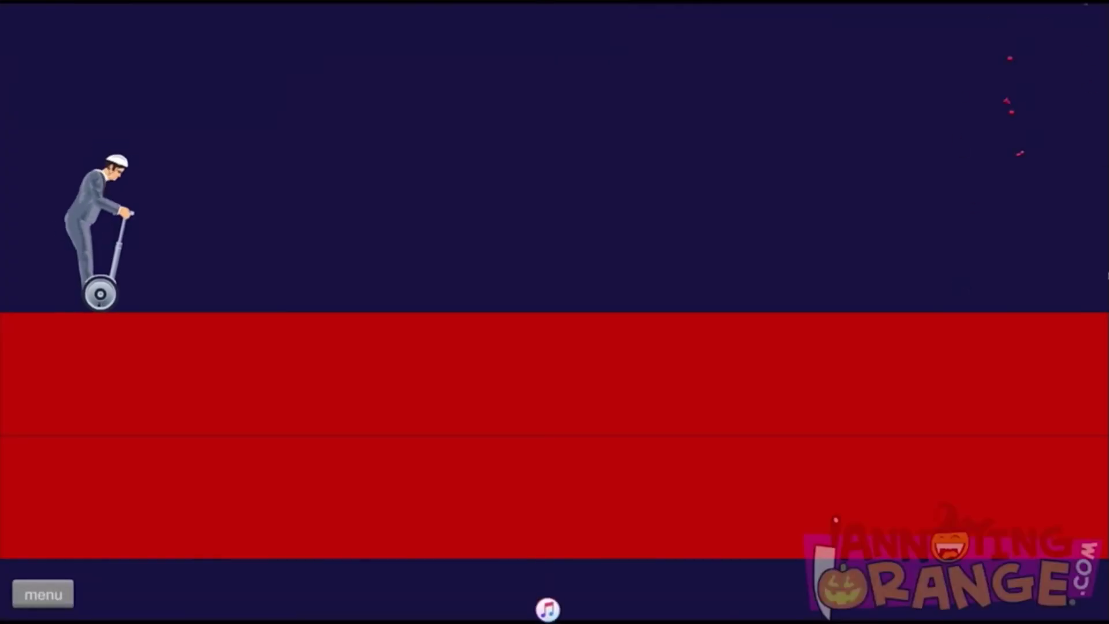
{"action": "key", "text": "space"}
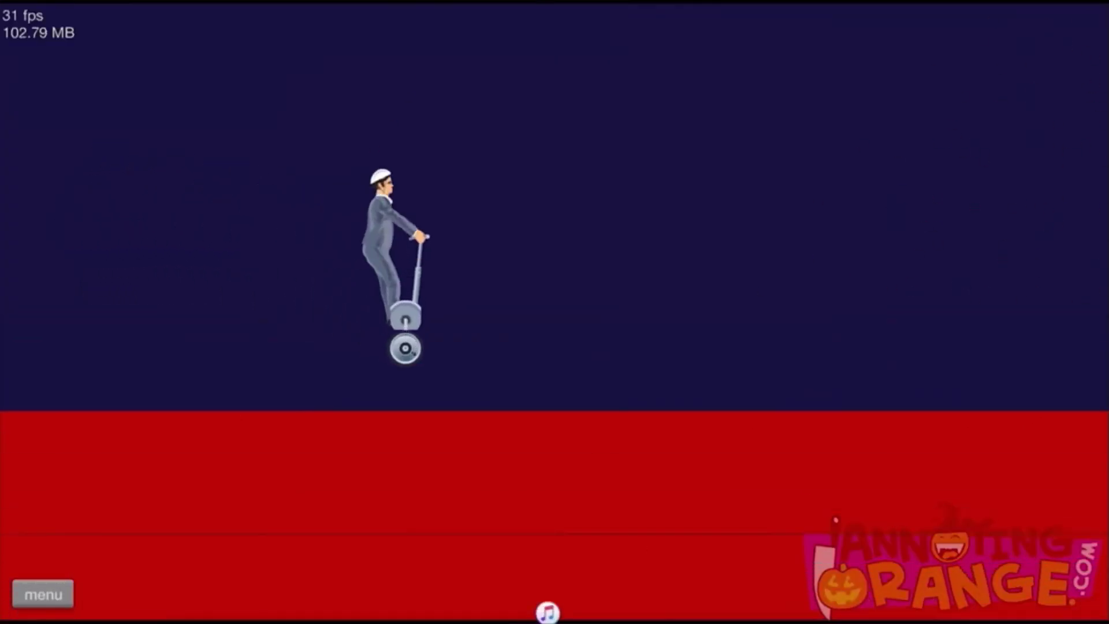
{"action": "key", "text": "Up"}
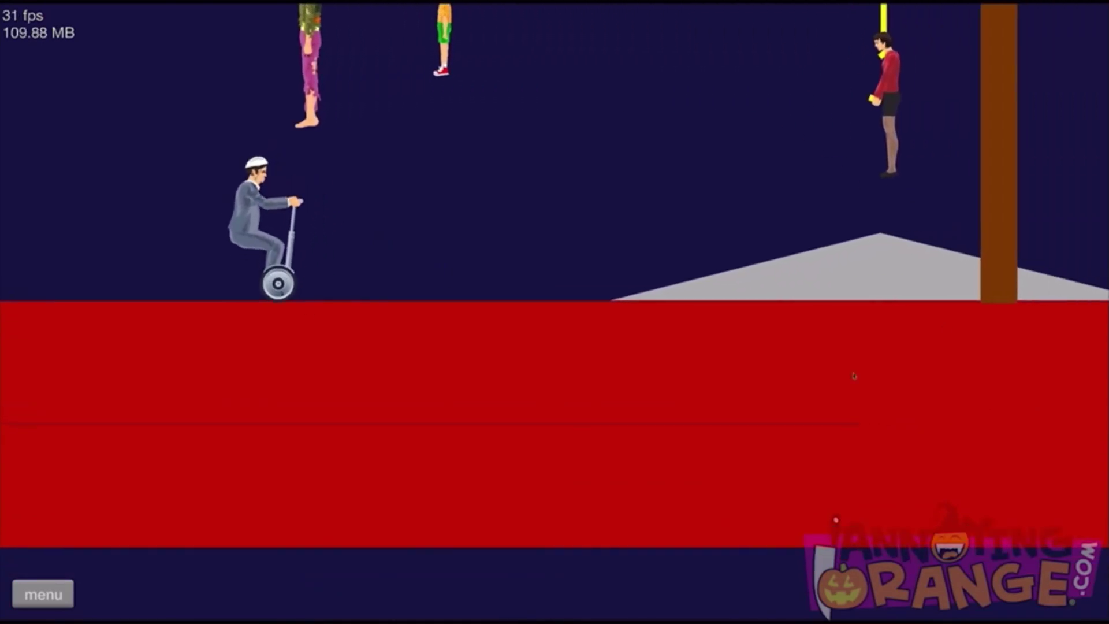
{"action": "key", "text": "Up"}
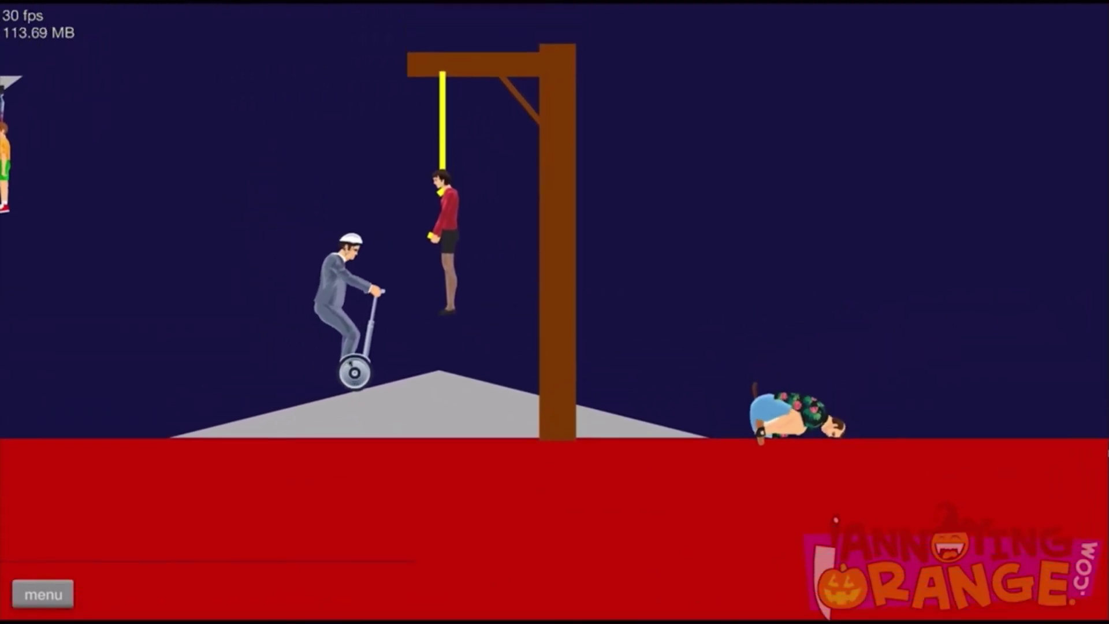
{"action": "key", "text": "Up"}
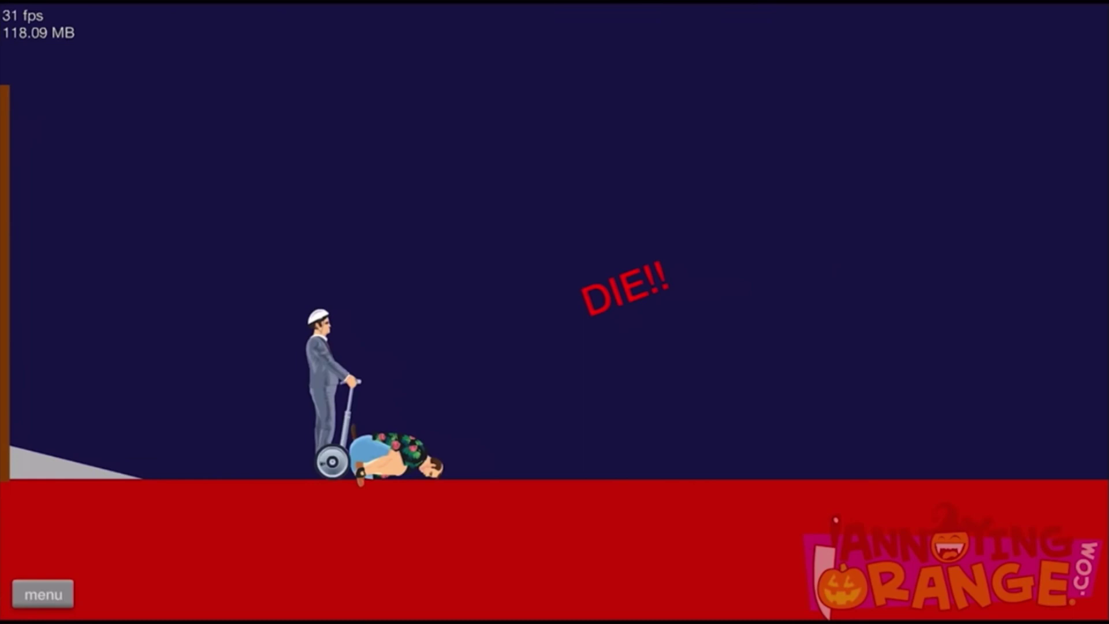
{"action": "key", "text": "Up"}
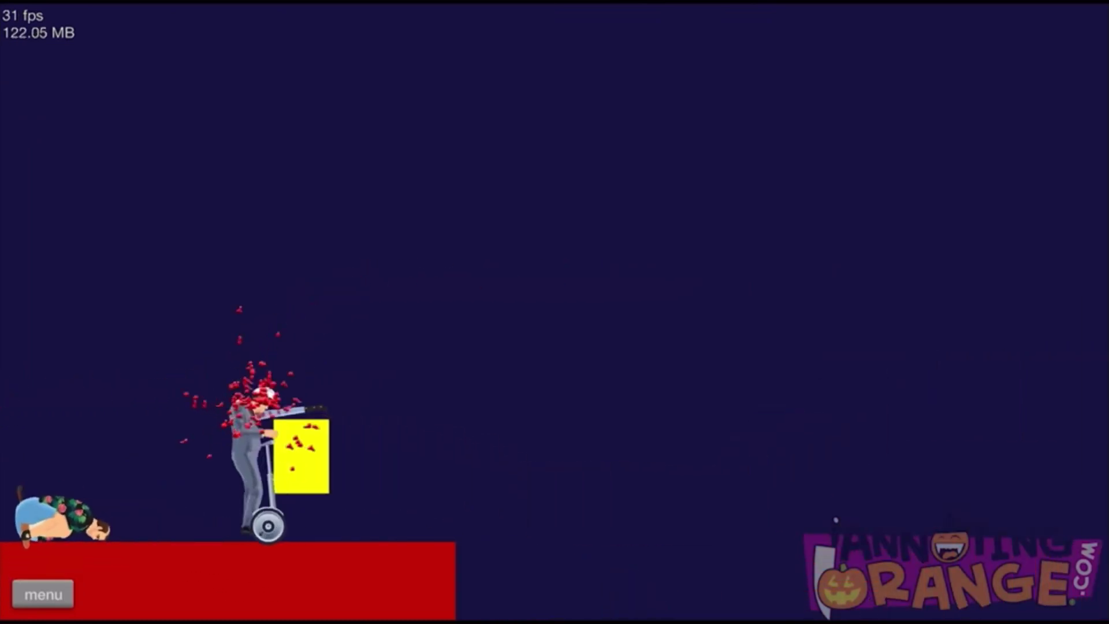
{"action": "key", "text": "Up"}
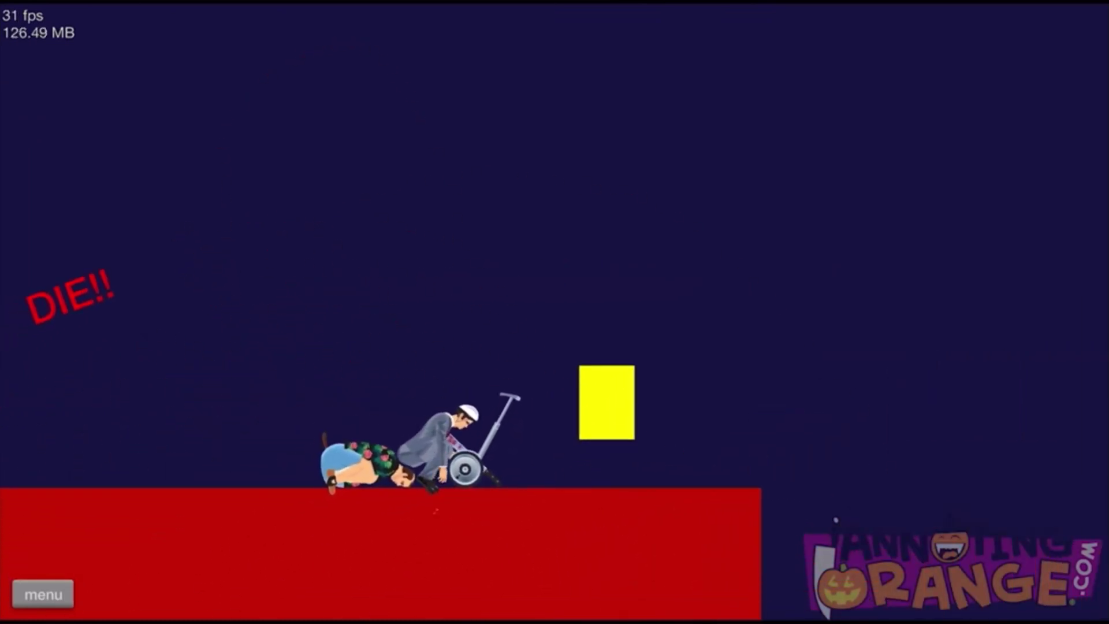
{"action": "left_click", "coordinate": [44, 597]}
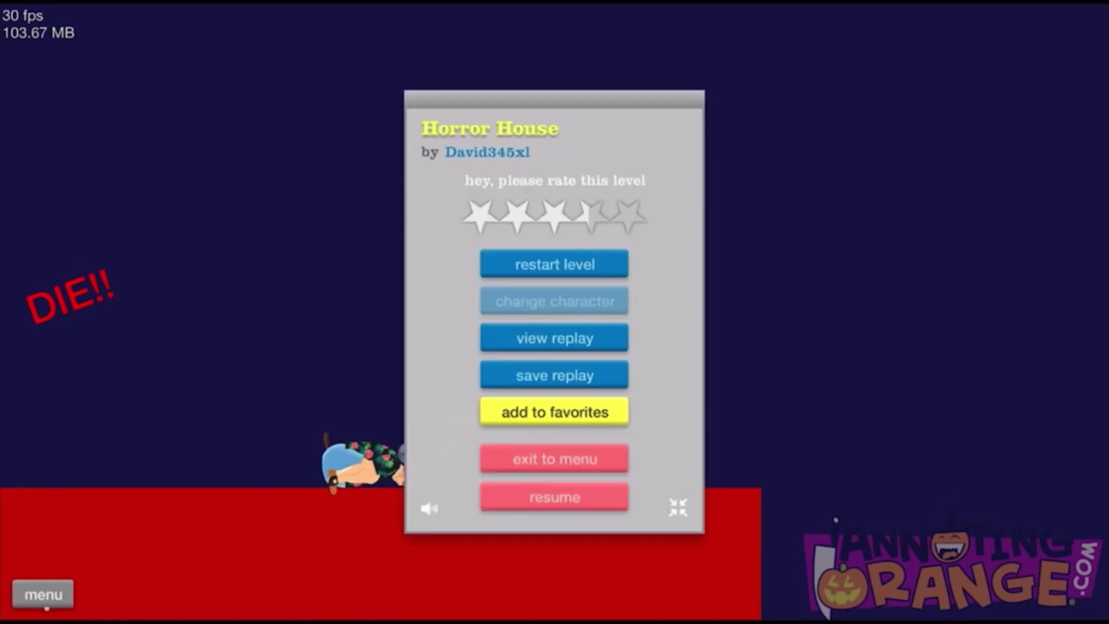
{"action": "left_click", "coordinate": [577, 470]}
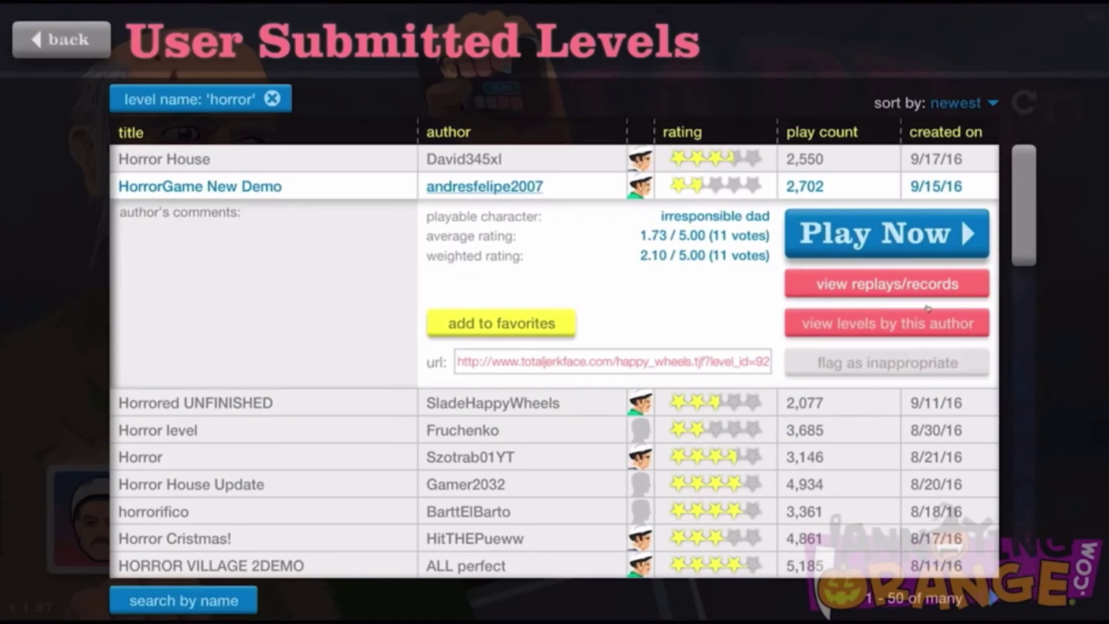
- Start HorrorGame New Demo and ride the bicycle along the tilted corridor
{"action": "left_click", "coordinate": [889, 246]}
{"action": "key", "text": "Up"}
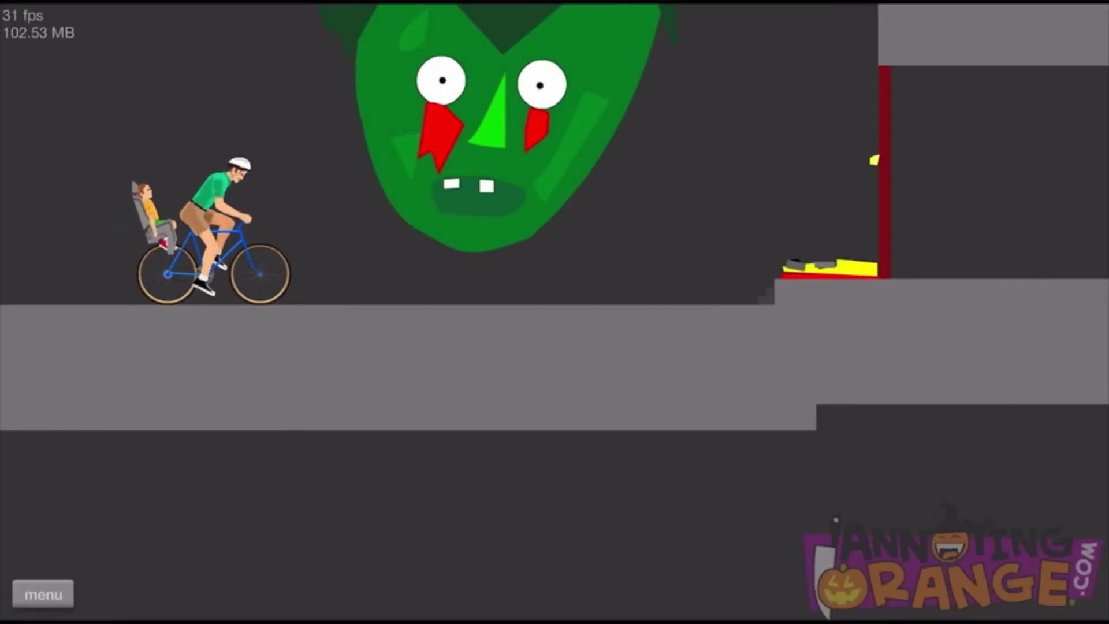
{"action": "key", "text": "Up"}
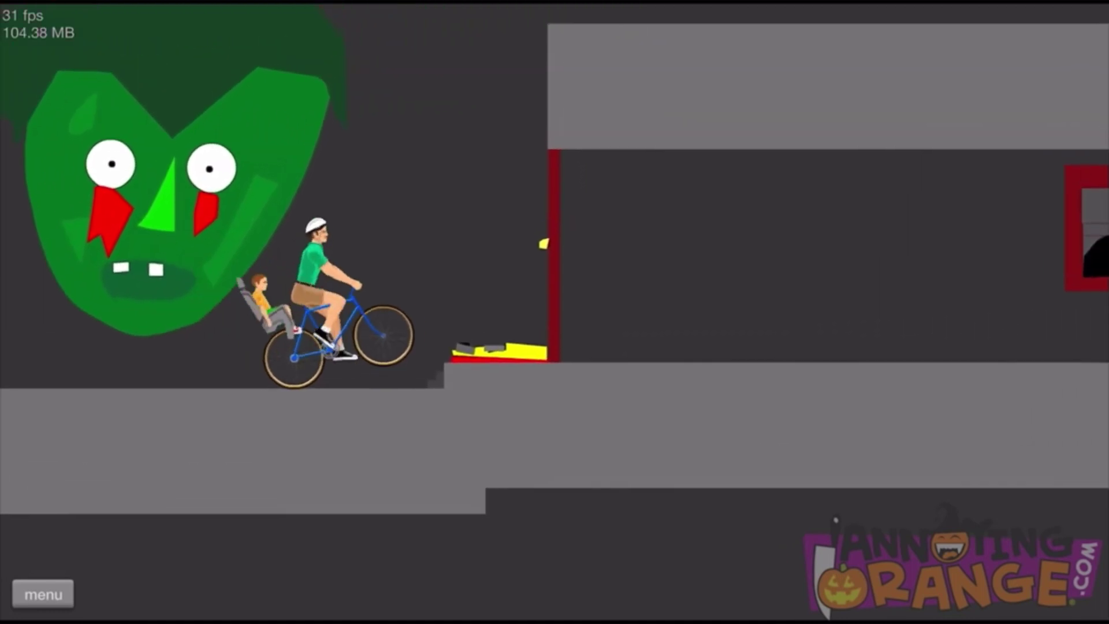
{"action": "key", "text": "Up"}
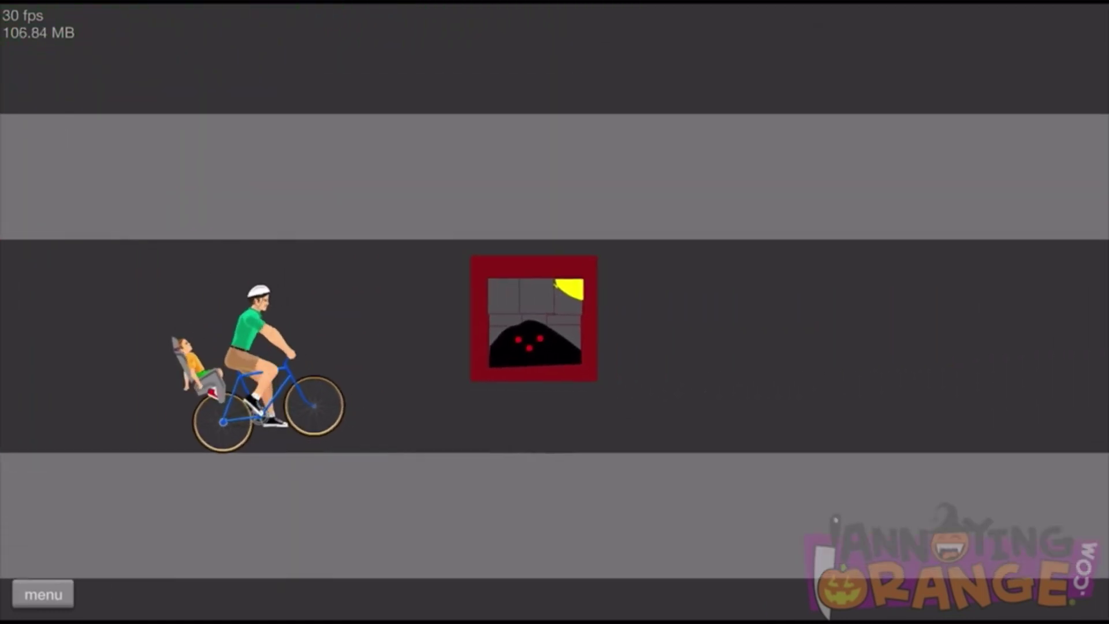
{"action": "key", "text": "Up"}
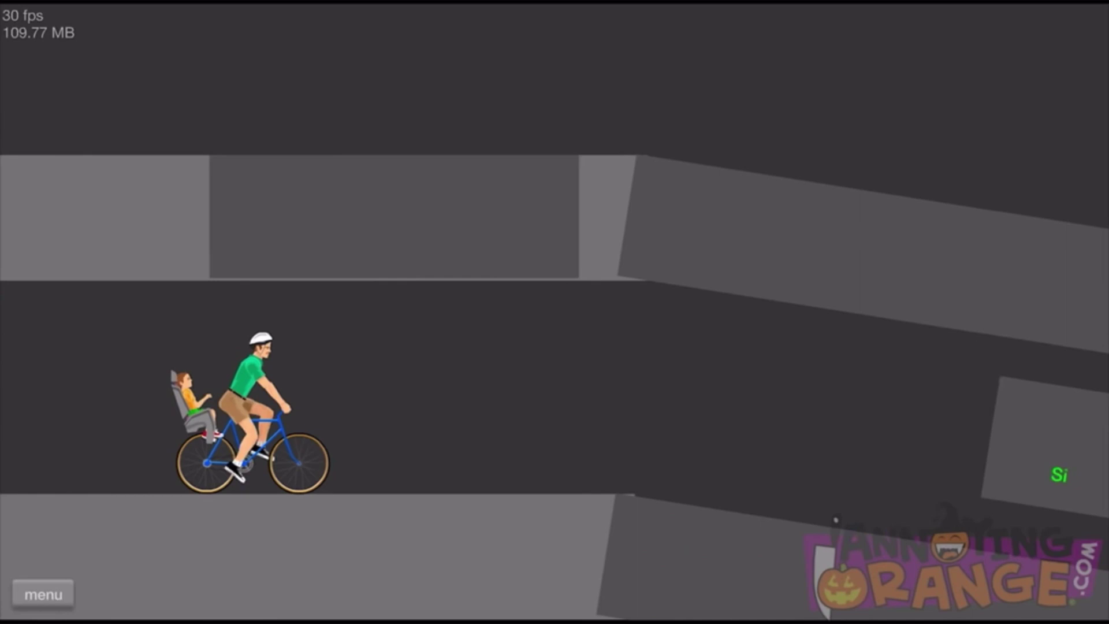
{"action": "key", "text": "XF86AudioRaiseVolume"}
{"action": "key", "text": "Up"}
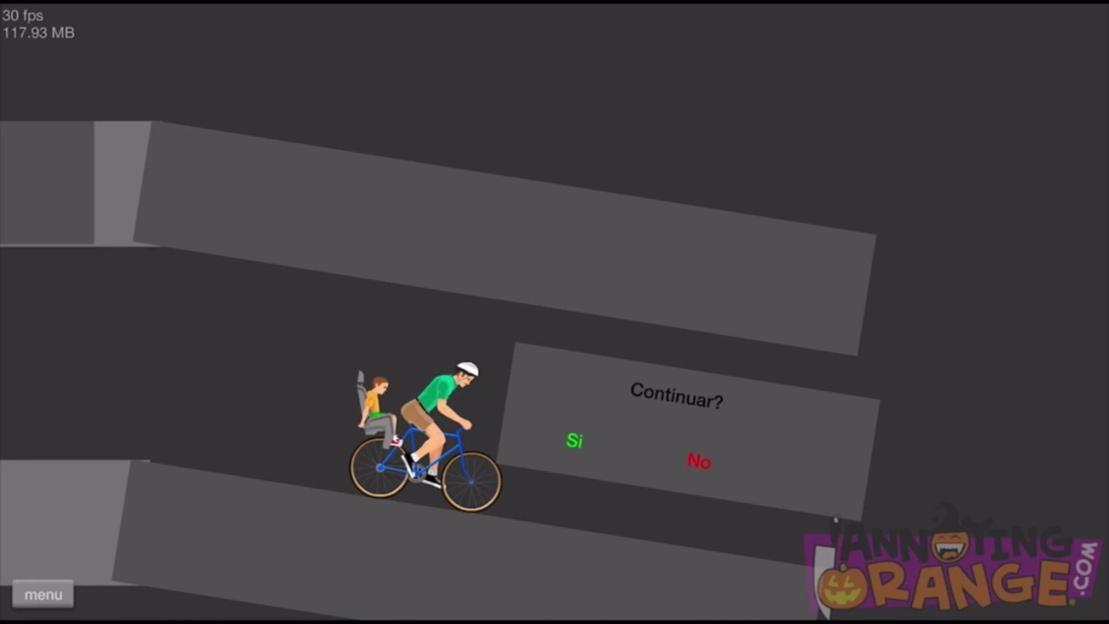
- Lean the cyclist on the slope, restart from the checkpoint, and crash him
{"action": "key", "text": "Right"}
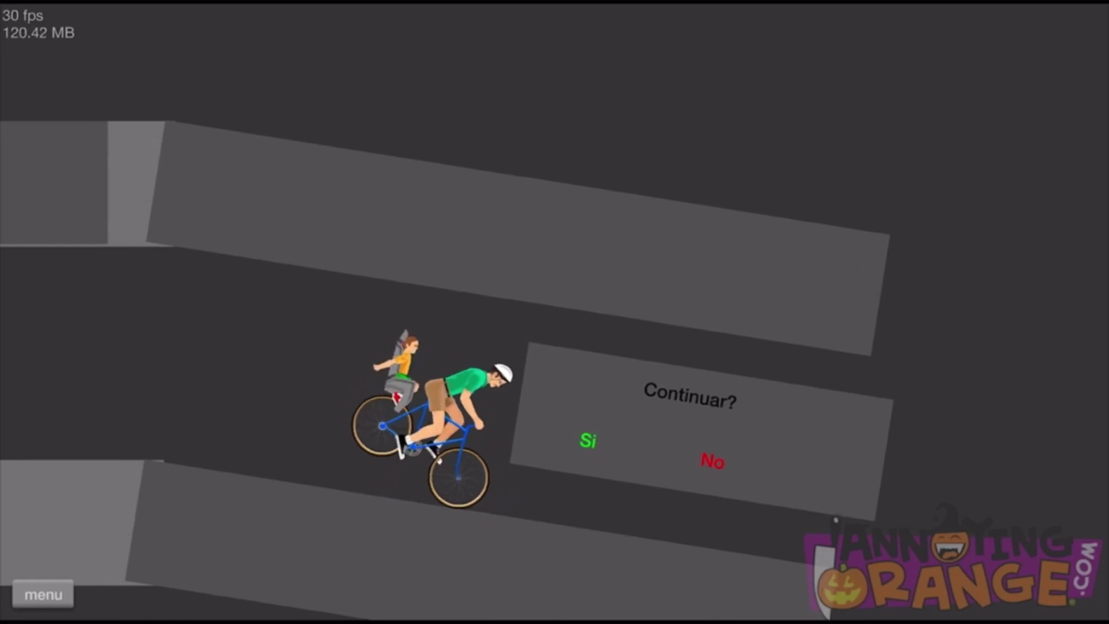
{"action": "key", "text": "Right"}
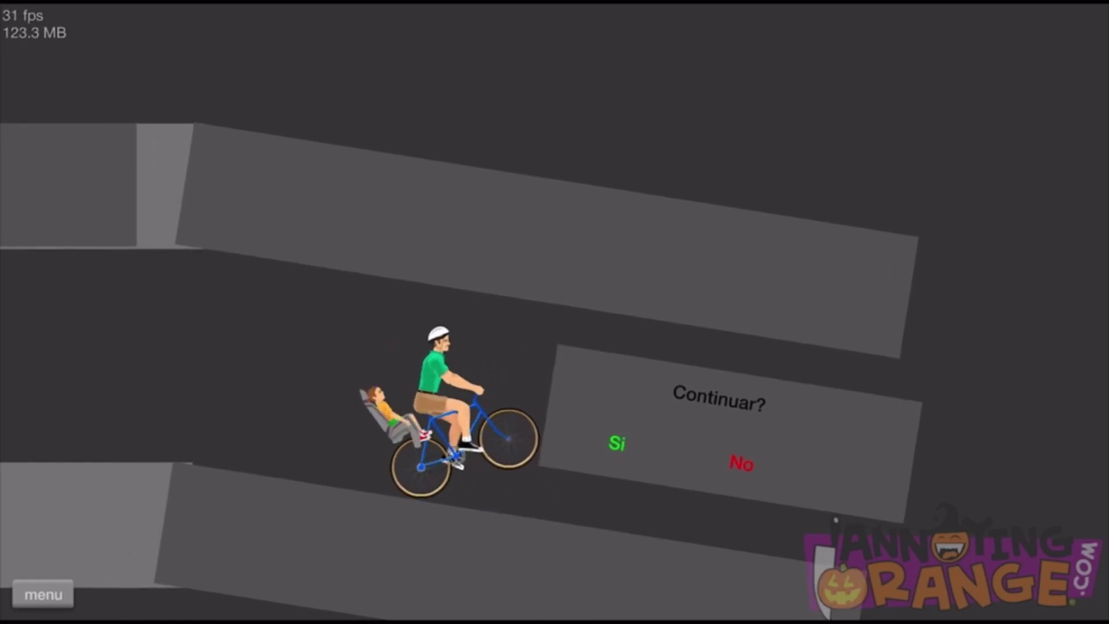
{"action": "key", "text": "Right"}
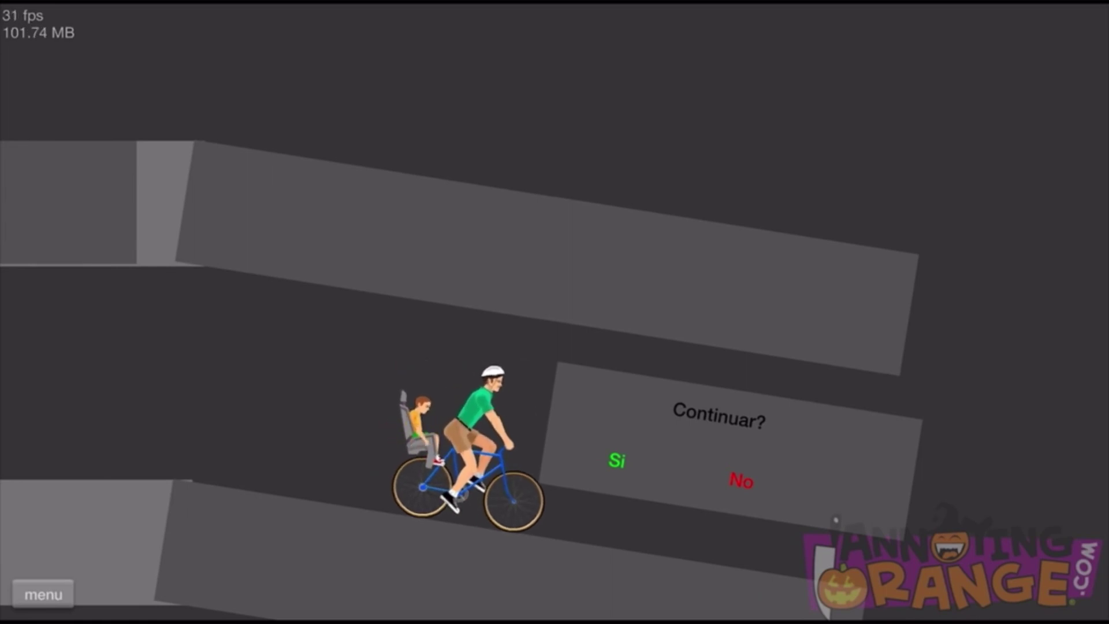
{"action": "key", "text": "Return"}
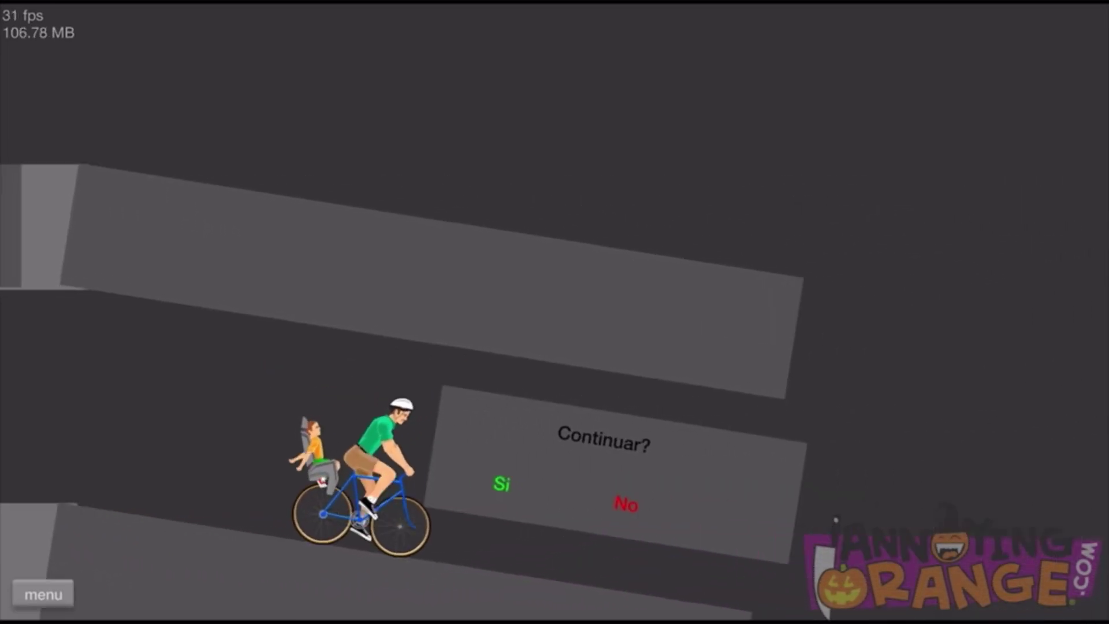
{"action": "key", "text": "Left"}
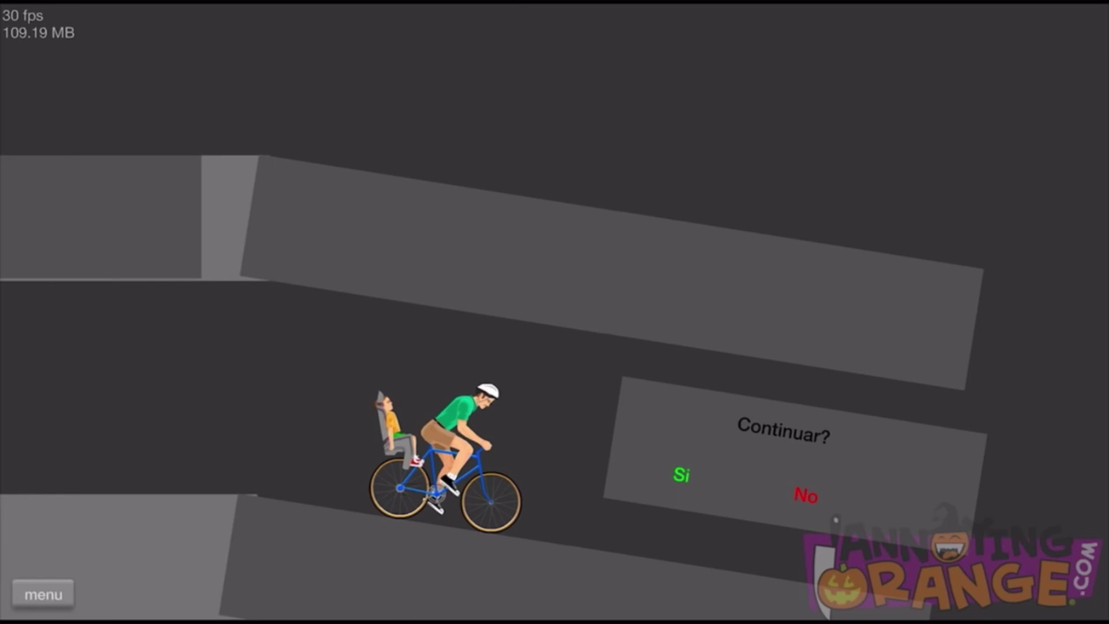
{"action": "key", "text": "Right"}
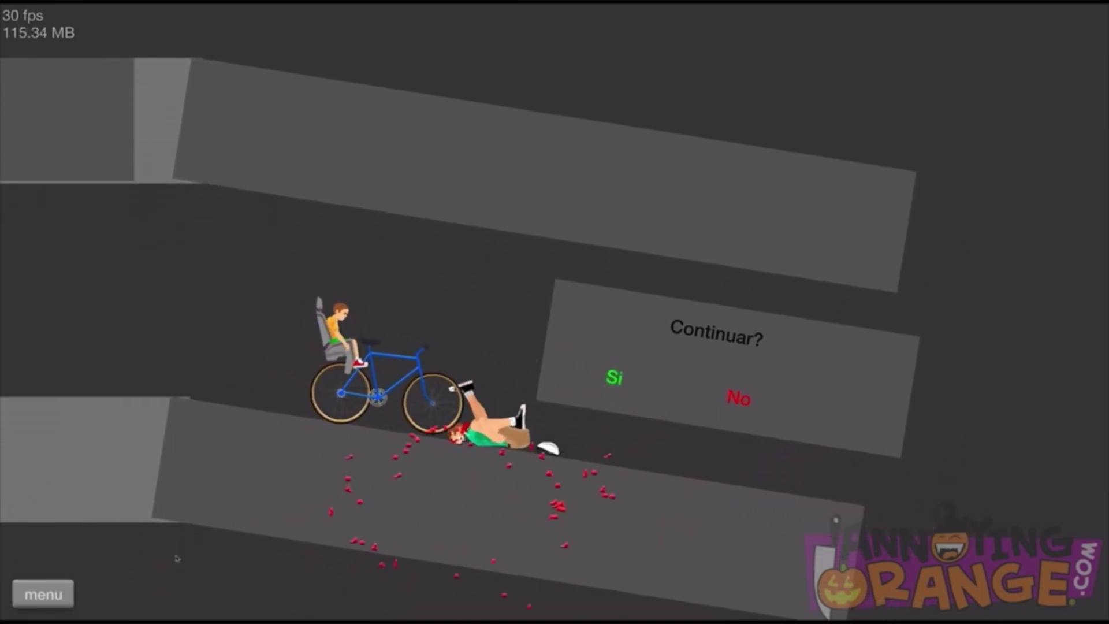
- Leave the level for the user levels list and ride a new grassy level
{"action": "key", "text": "Escape"}
{"action": "left_click", "coordinate": [596, 460]}
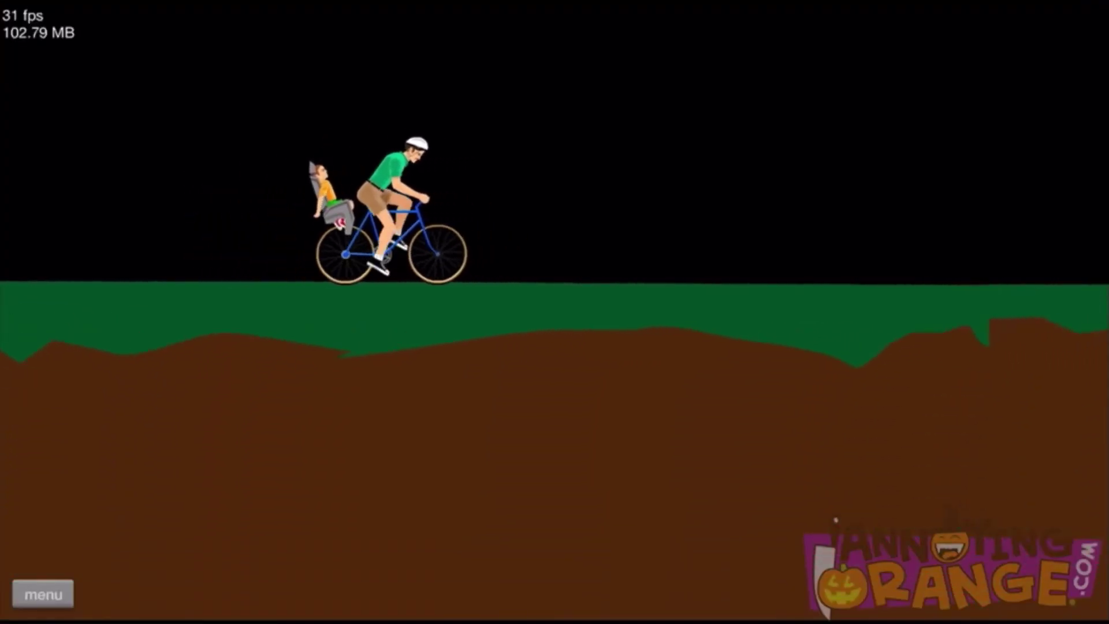
{"action": "key", "text": "Up"}
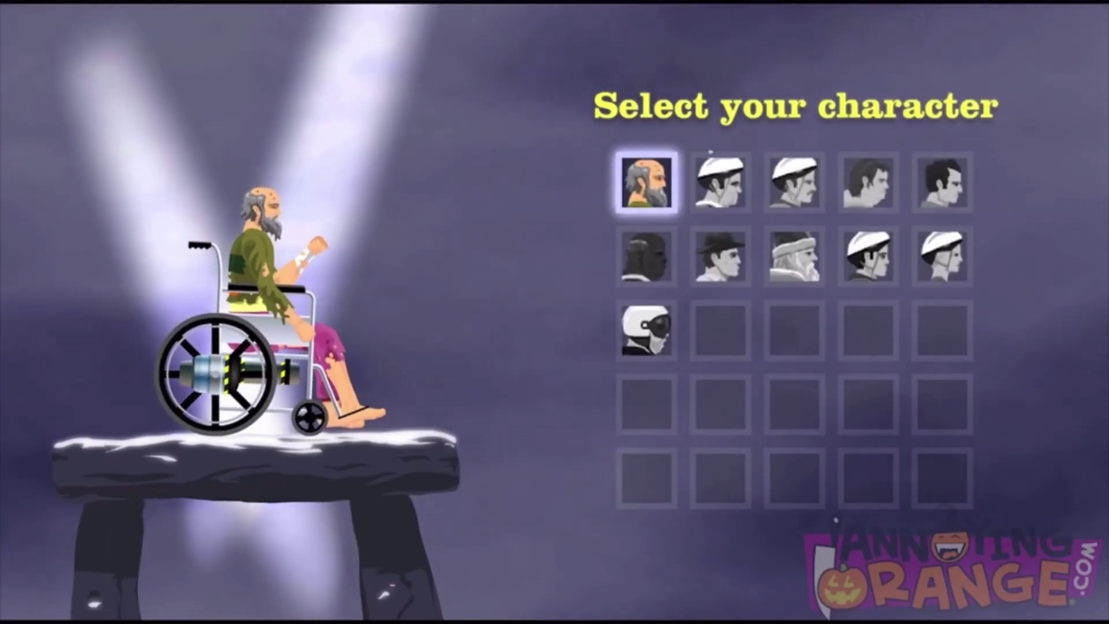
- Choose the bike rider character and ride forward in Szotrab01YT's Horror level
{"action": "key", "text": "Right"}
{"action": "key", "text": "Right"}
{"action": "key", "text": "Return"}
{"action": "key", "text": "Up"}
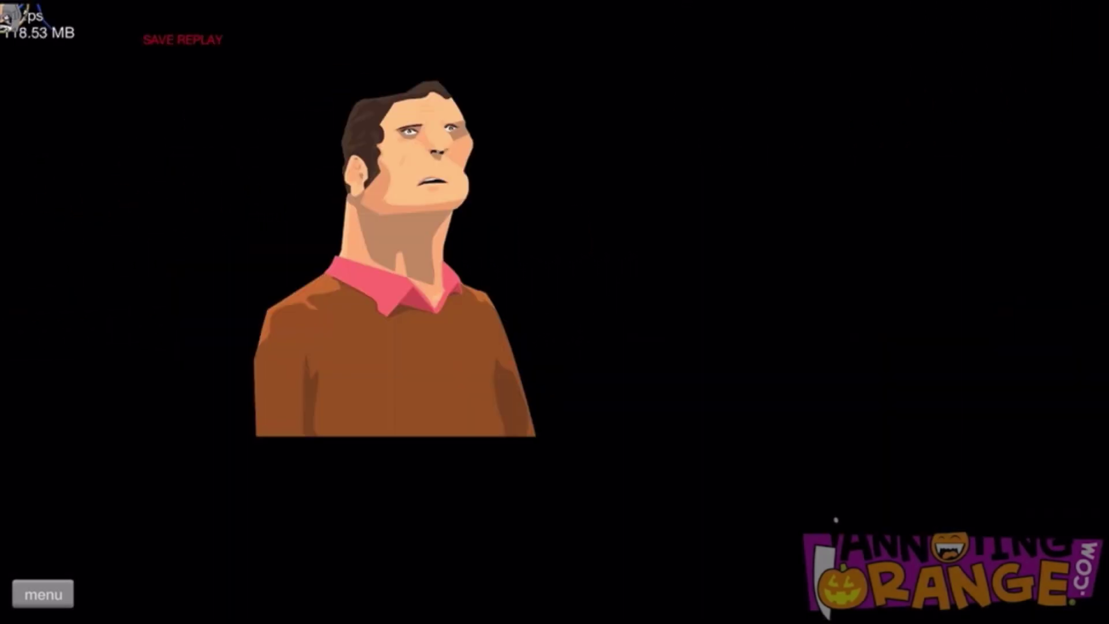
{"action": "double_click", "coordinate": [953, 321]}
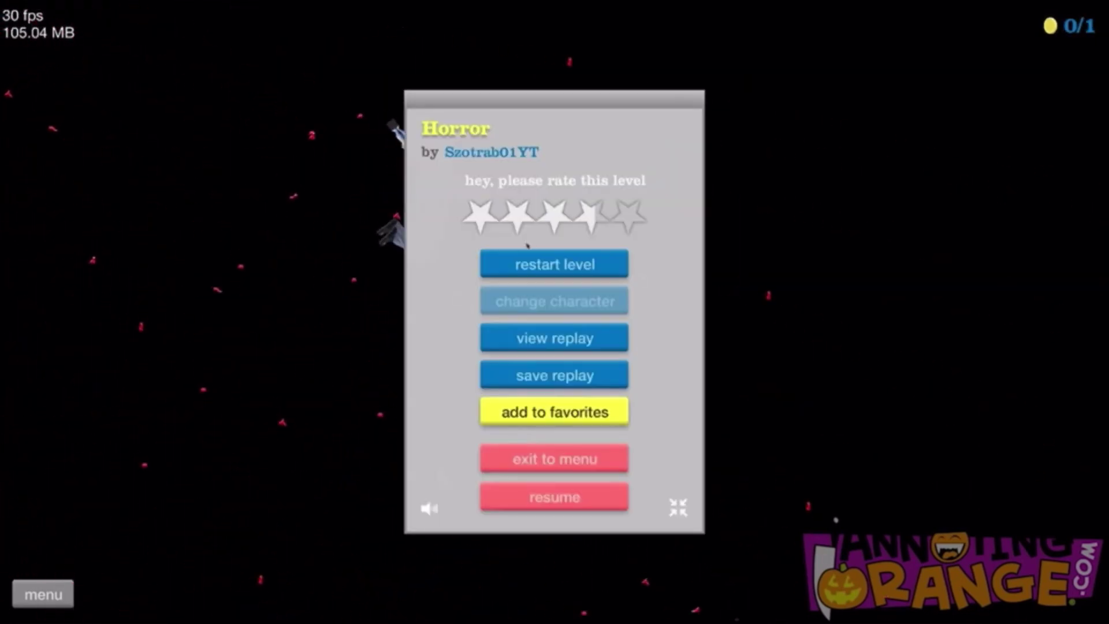
- Restart the Horror level and drive the Segway under the falling spike traps
{"action": "left_click", "coordinate": [530, 262]}
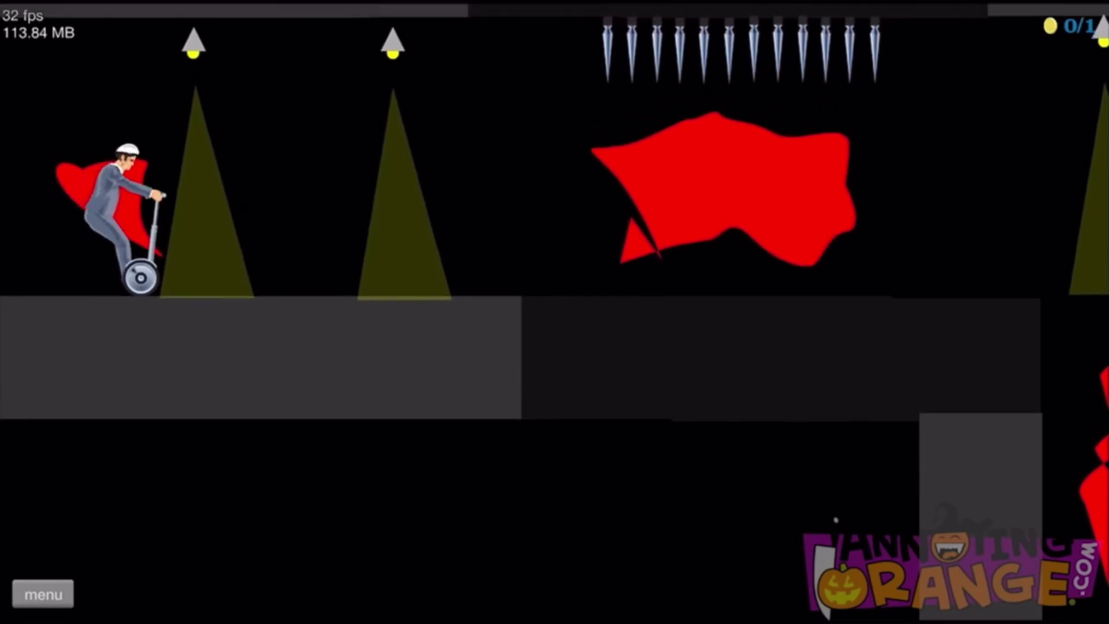
{"action": "key", "text": "Up"}
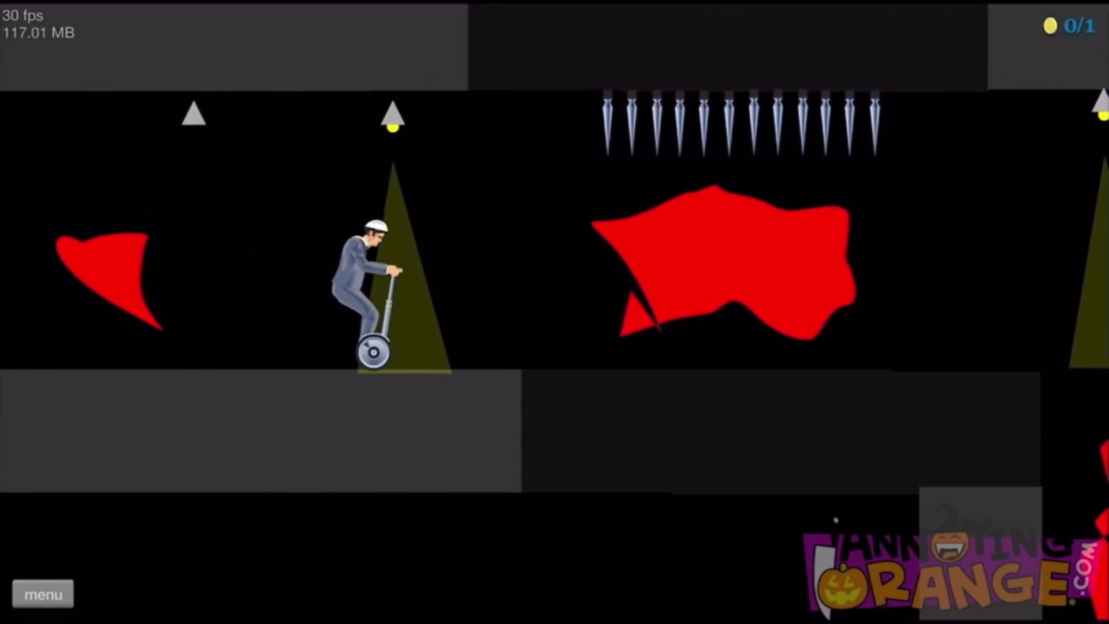
{"action": "key", "text": "Up"}
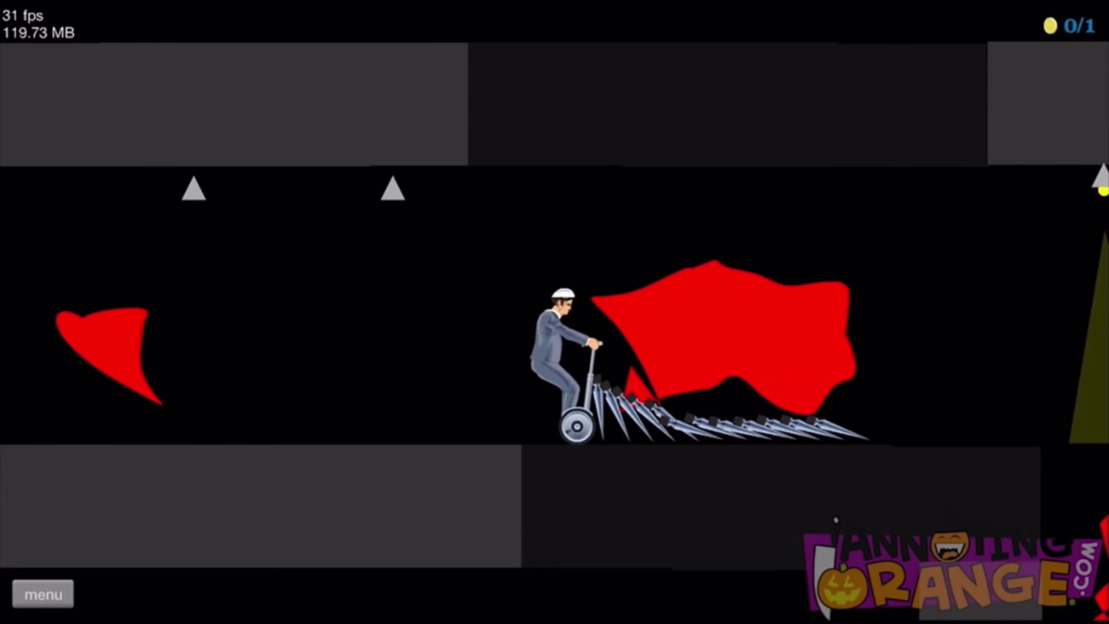
{"action": "key", "text": "Up"}
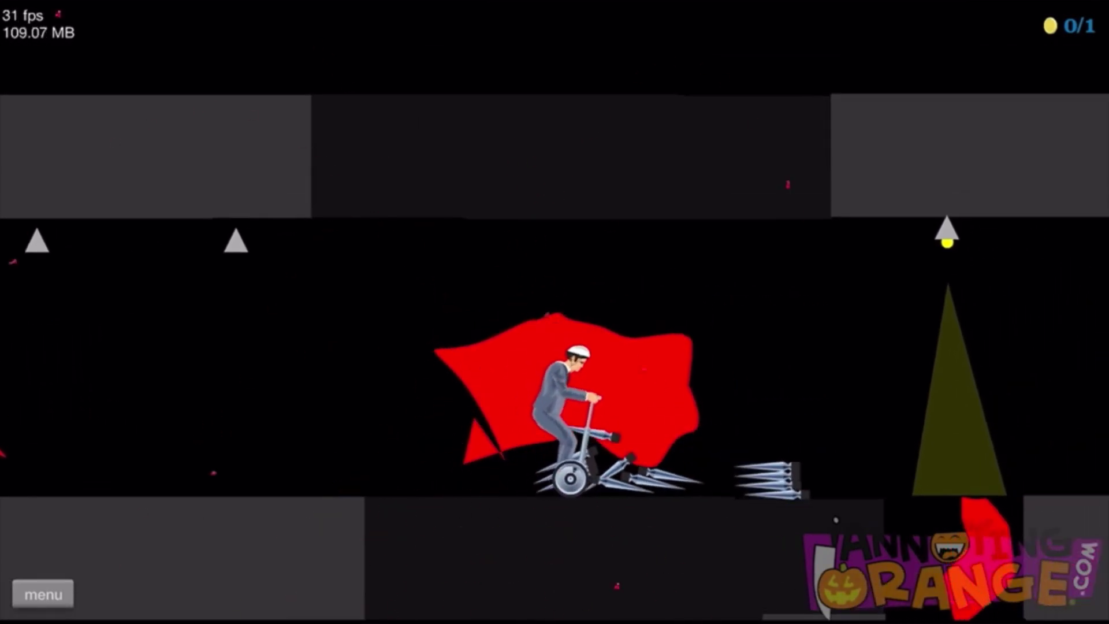
{"action": "key", "text": "Down"}
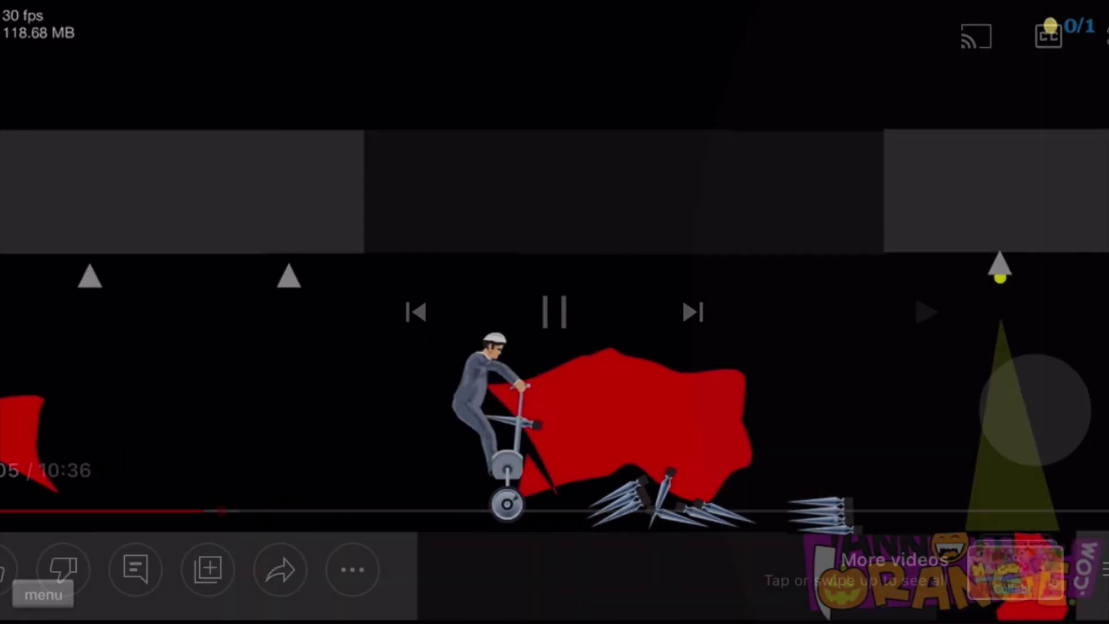
{"action": "double_click", "coordinate": [927, 312]}
{"action": "left_click", "coordinate": [927, 312]}
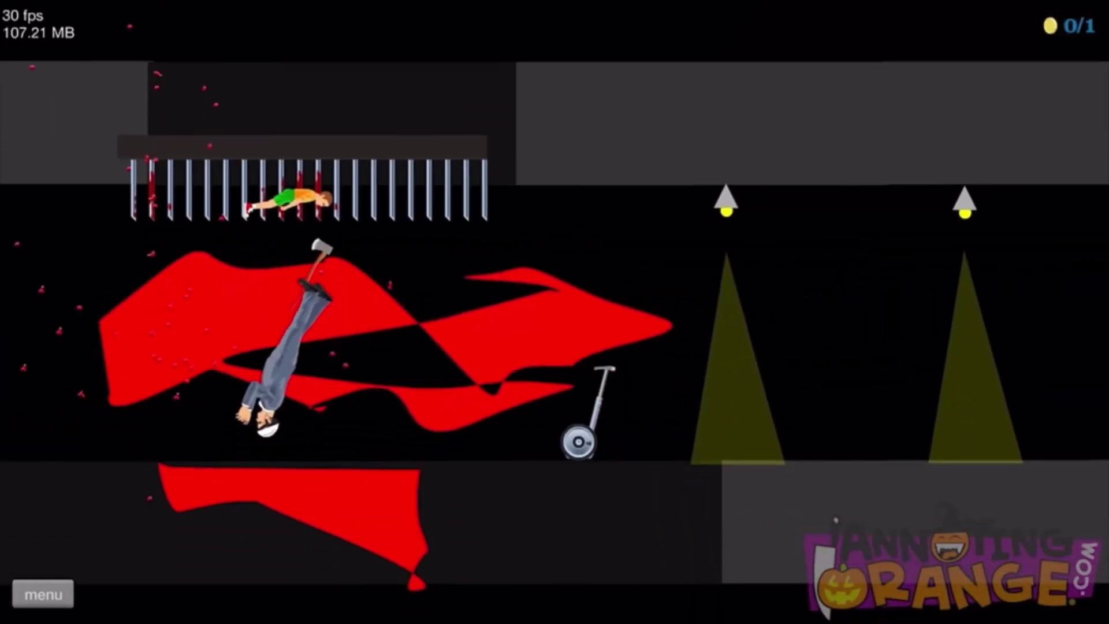
{"action": "key", "text": "l"}
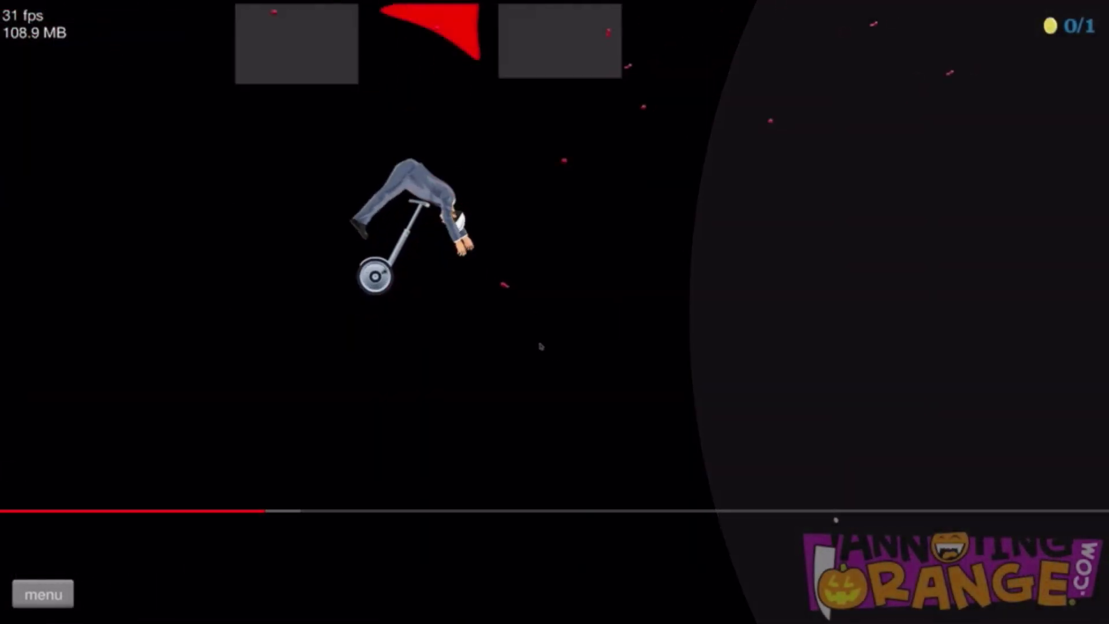